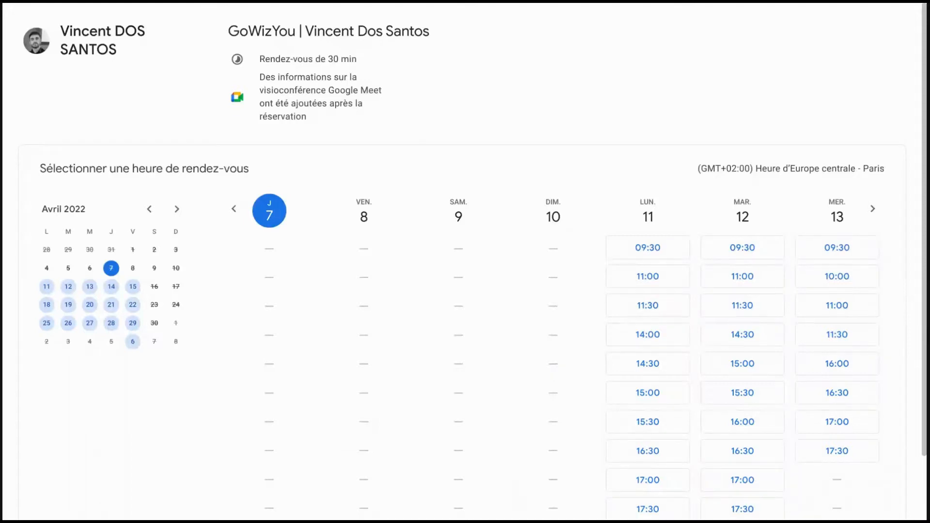
Step: Choose the 09:30 slot on Monday 11 April and fill in the contact's phone number
click(649, 246)
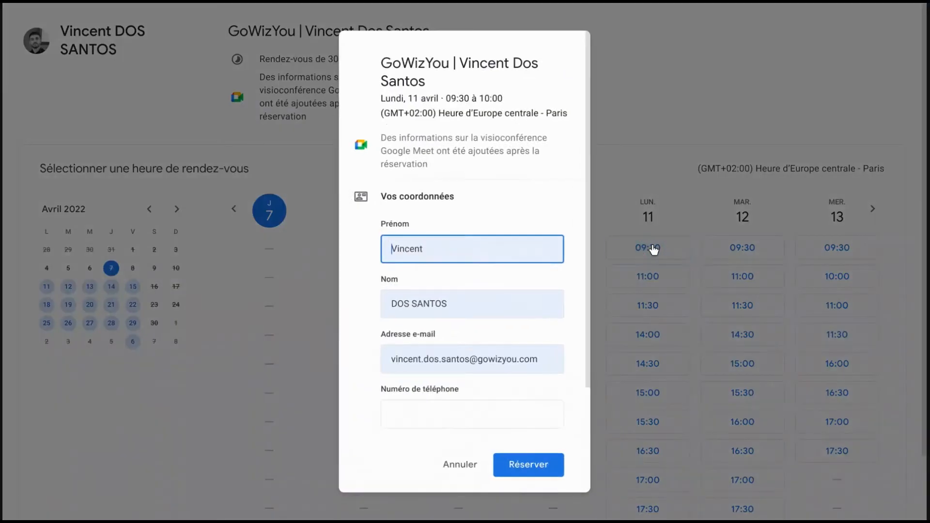
click(421, 413)
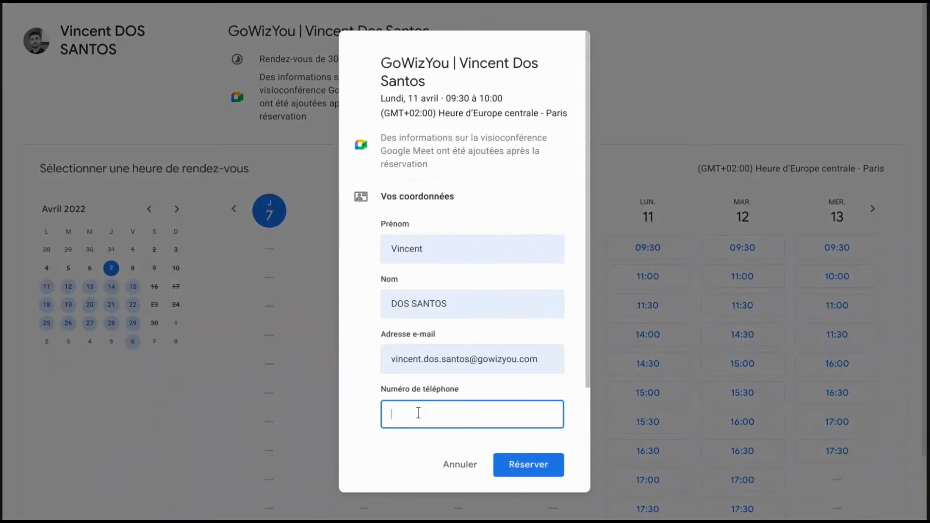
click(431, 389)
scroll(462, 324, down, 2)
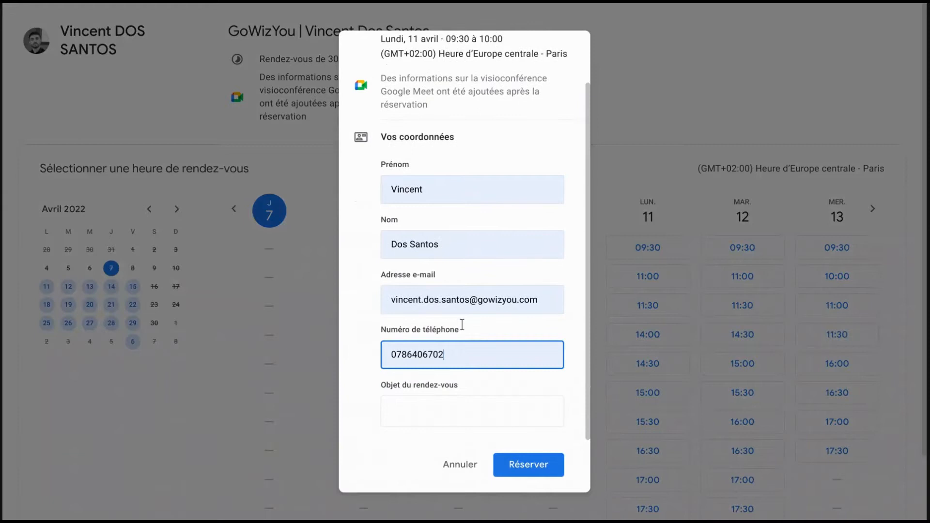
Step: Enter "rdv test" as the appointment's subject and submit the booking
click(437, 408)
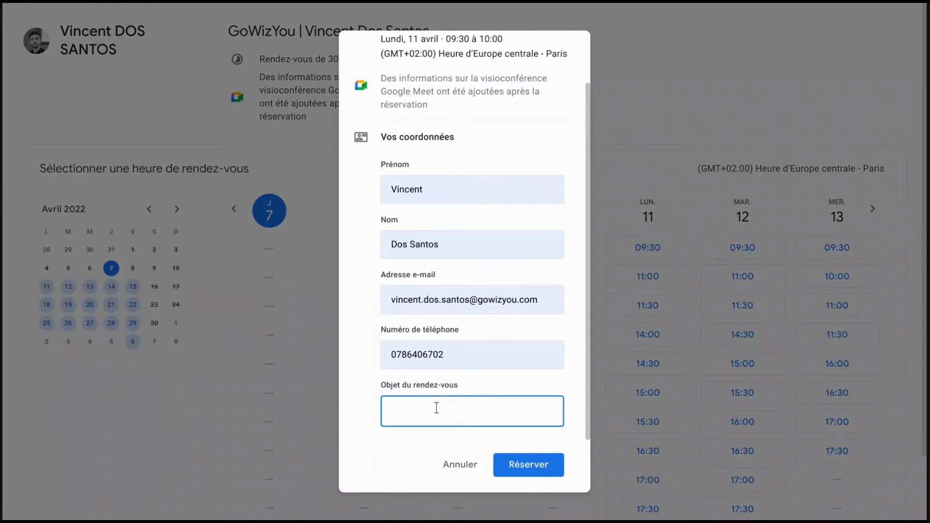
text(rdf)
key(BackSpace)
text(v test)
click(507, 468)
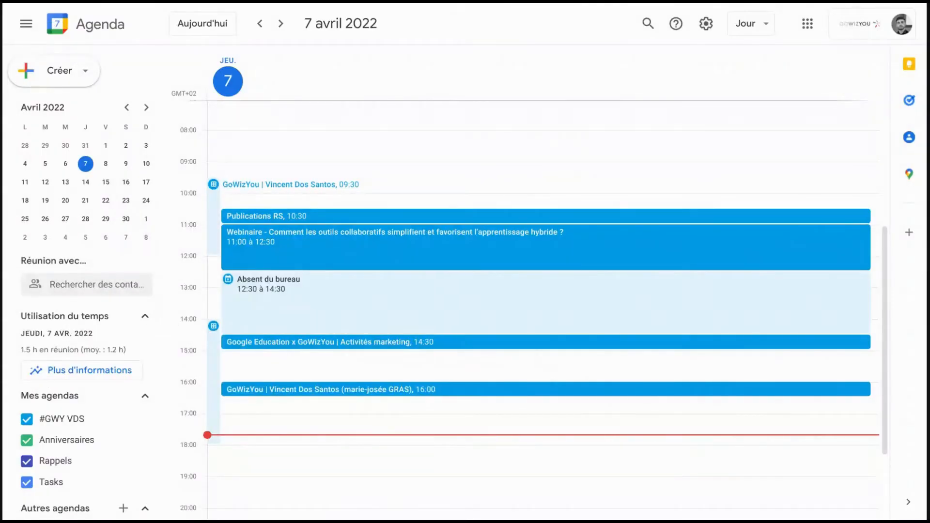
Step: Create a new bookable appointment schedule in the calendar, titled "GoWizYou - " followed by the organiser's full name
click(76, 73)
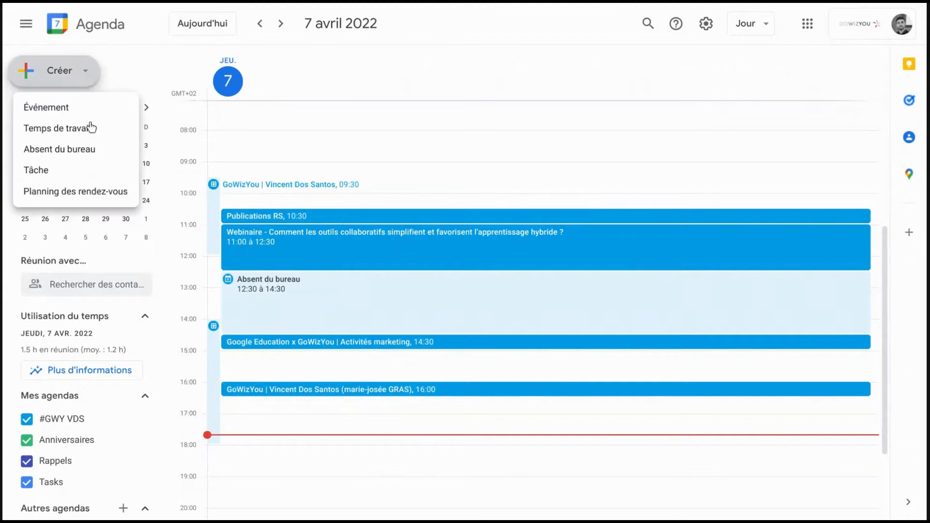
click(94, 191)
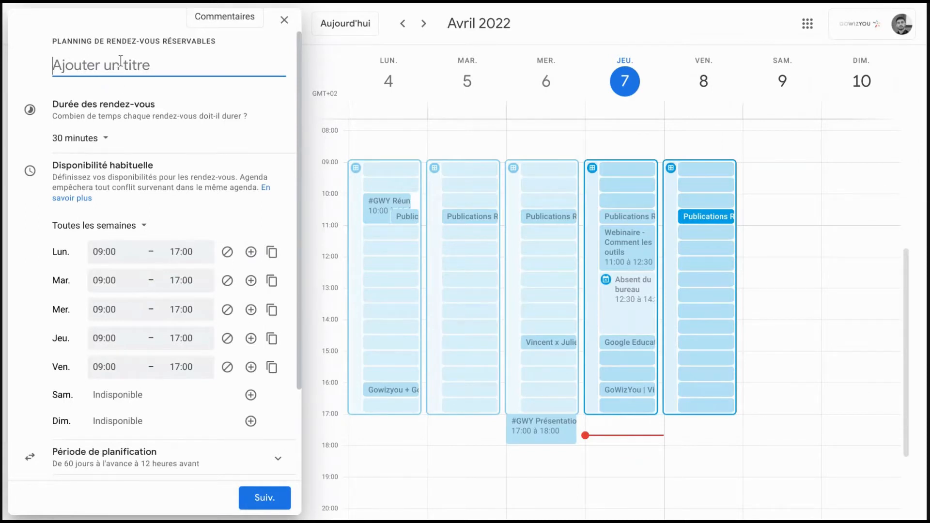
text(GoWizYou)
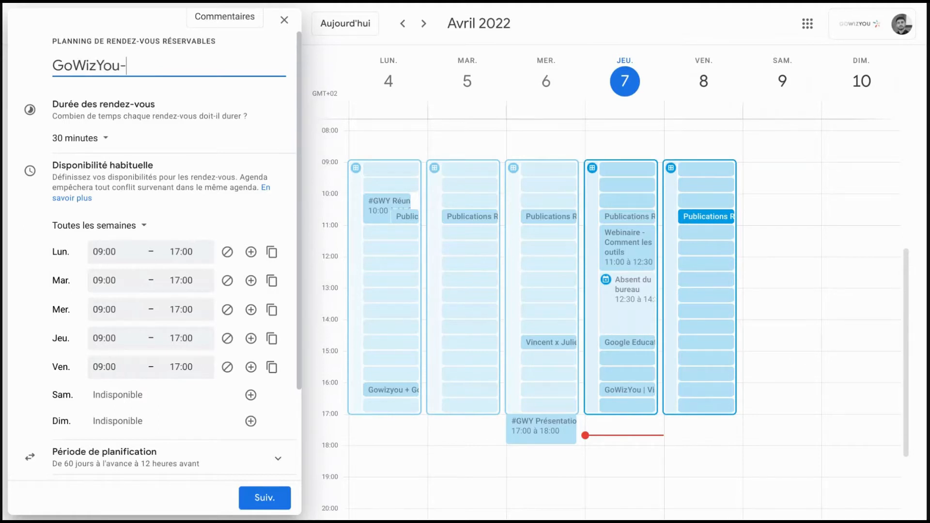
text( - Vincent Do)
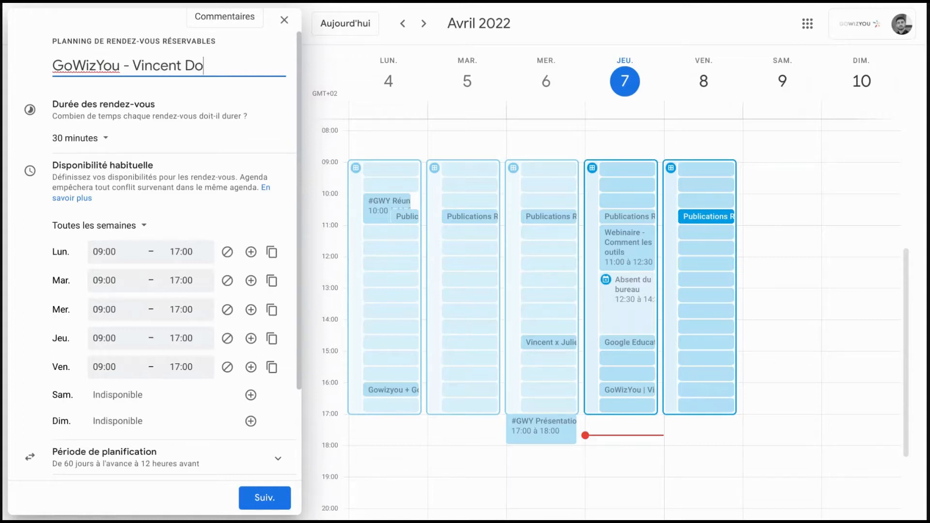
text(s Santos)
Step: Keep the appointment duration at 30 minutes and set Monday's availability from 08:00 to 12:00
click(101, 142)
click(93, 144)
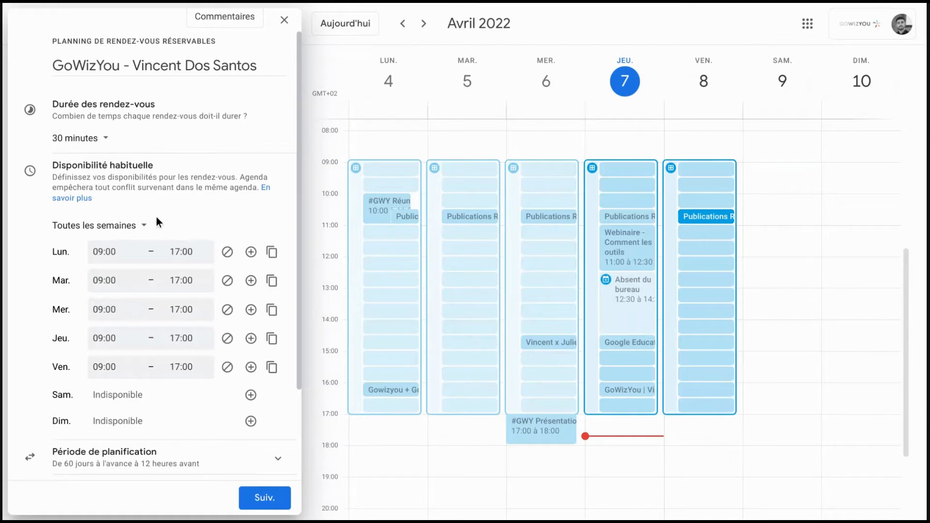
click(117, 251)
click(118, 282)
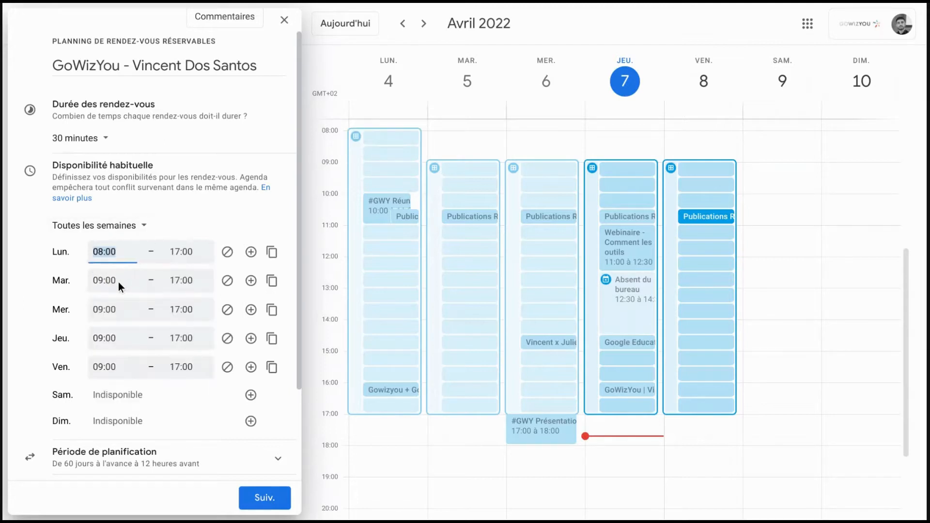
click(179, 252)
scroll(193, 297, up, 3)
scroll(194, 298, up, 2)
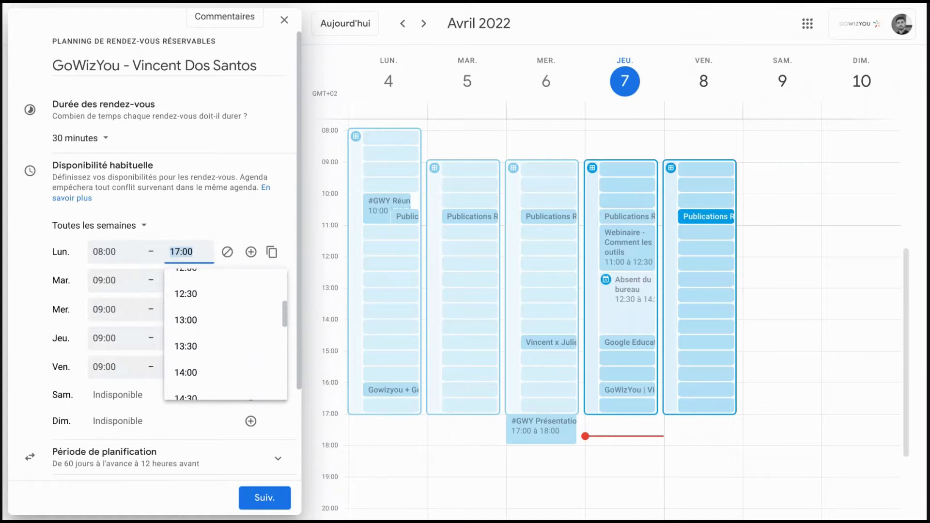
click(193, 289)
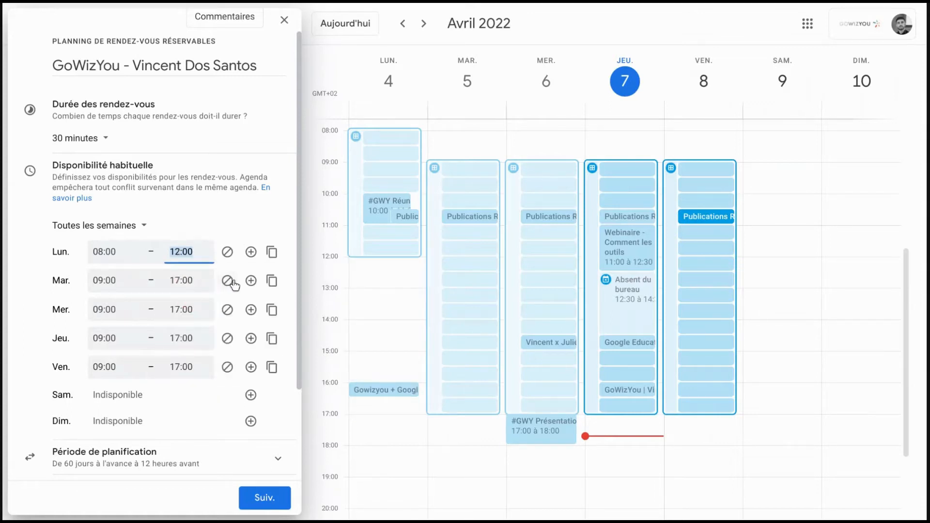
Step: Add a second Monday availability period from 13:00 to 18:00
click(251, 252)
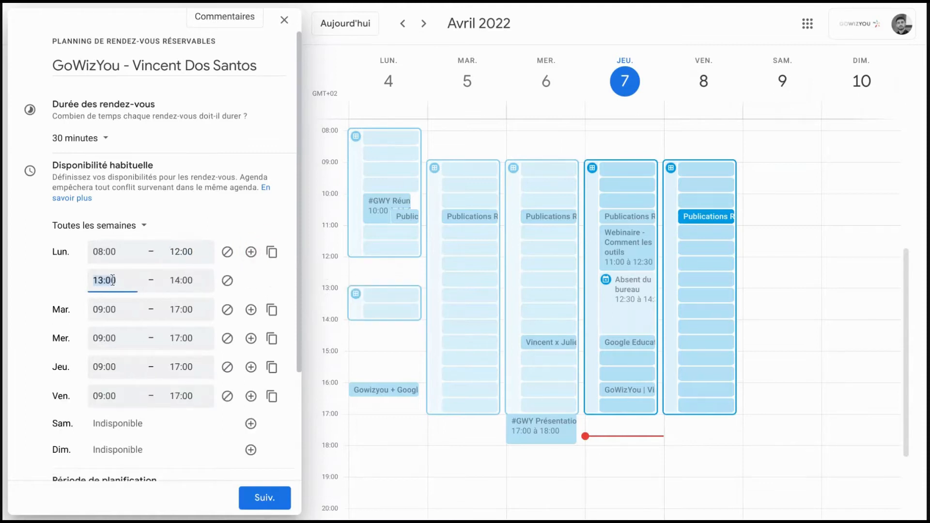
click(188, 283)
scroll(208, 359, down, 3)
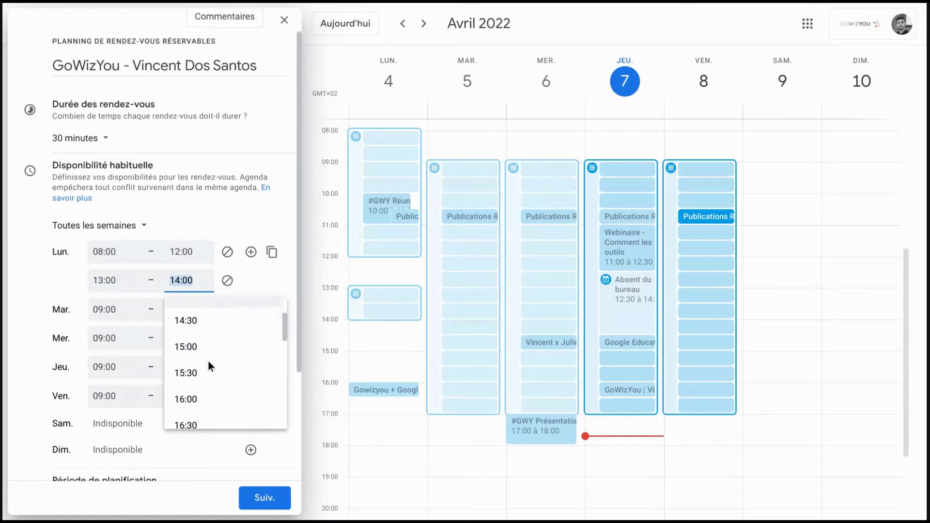
scroll(208, 360, down, 2)
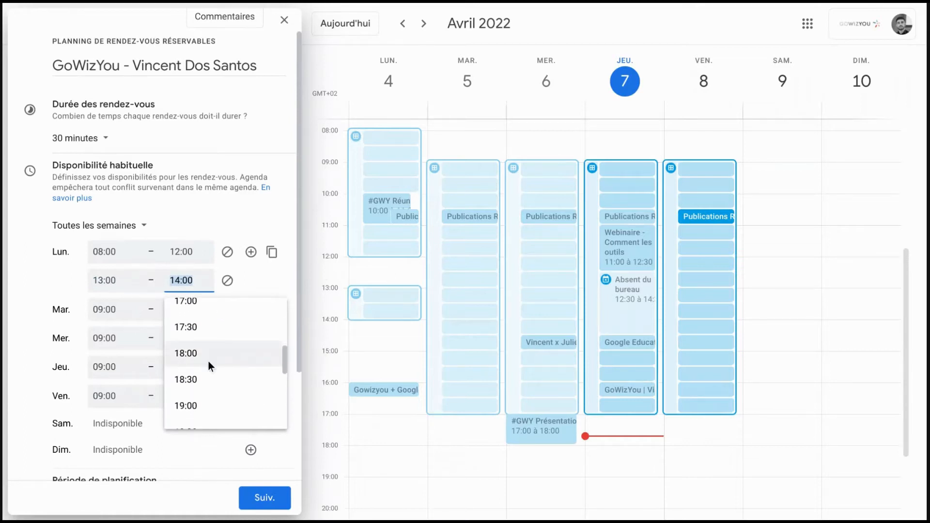
click(208, 361)
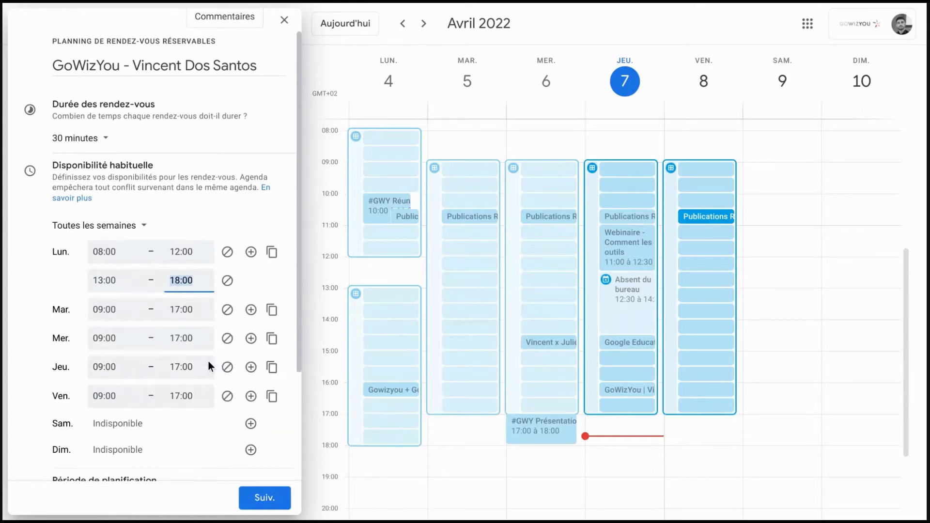
Step: Copy Monday's hours to the other weekdays, and make Wednesday unavailable by removing both of its periods
click(267, 260)
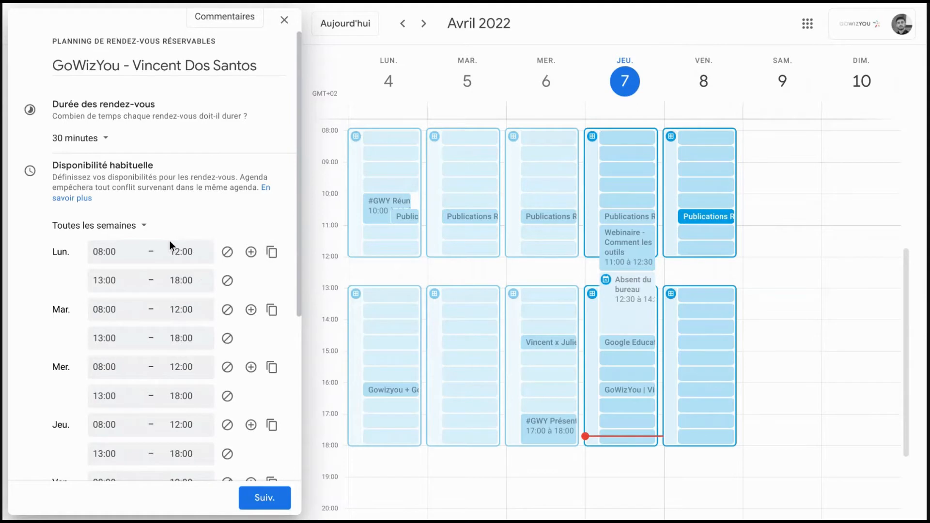
scroll(170, 241, down, 1)
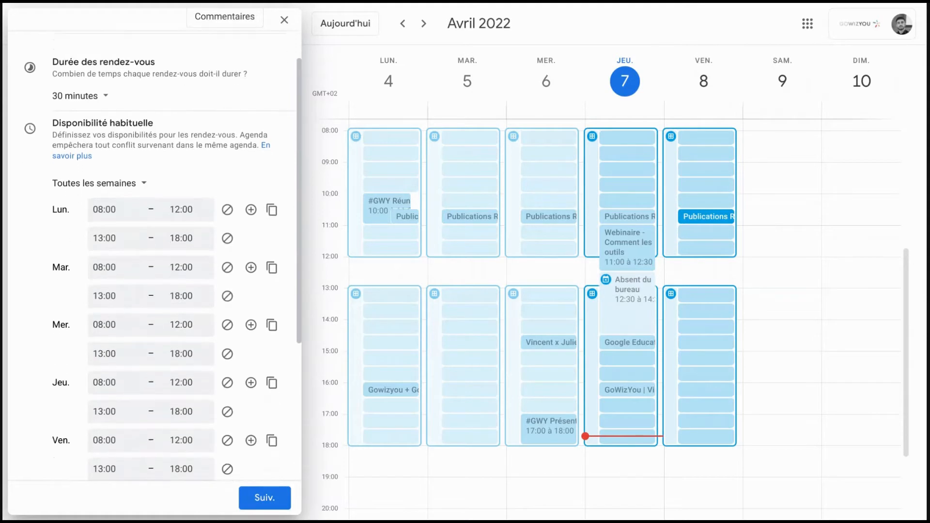
click(226, 325)
click(226, 325)
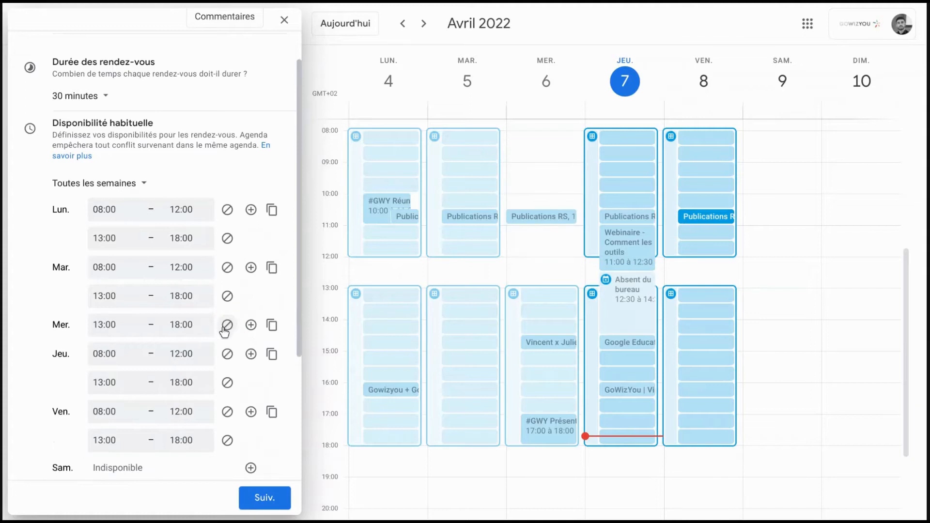
Step: Expand the scheduling window settings and turn off the maximum advance booking limit
scroll(184, 310, down, 1)
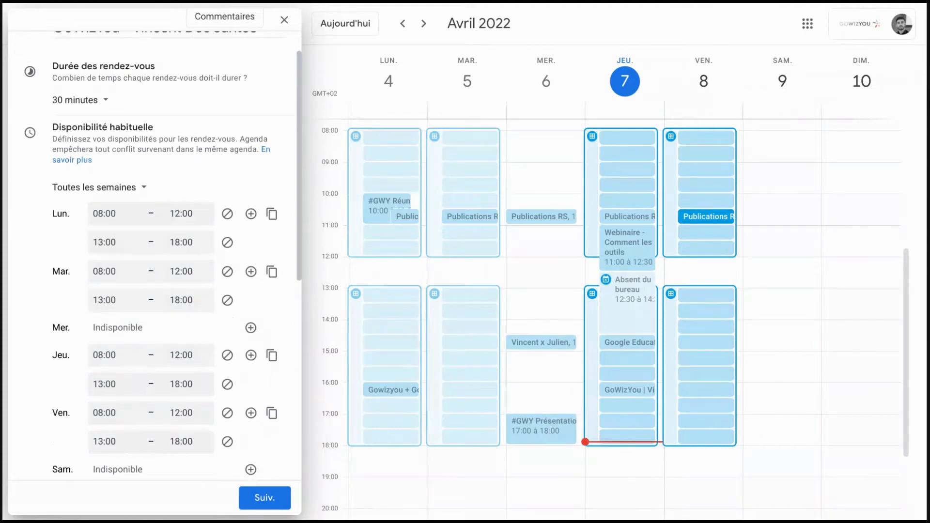
scroll(259, 432, down, 6)
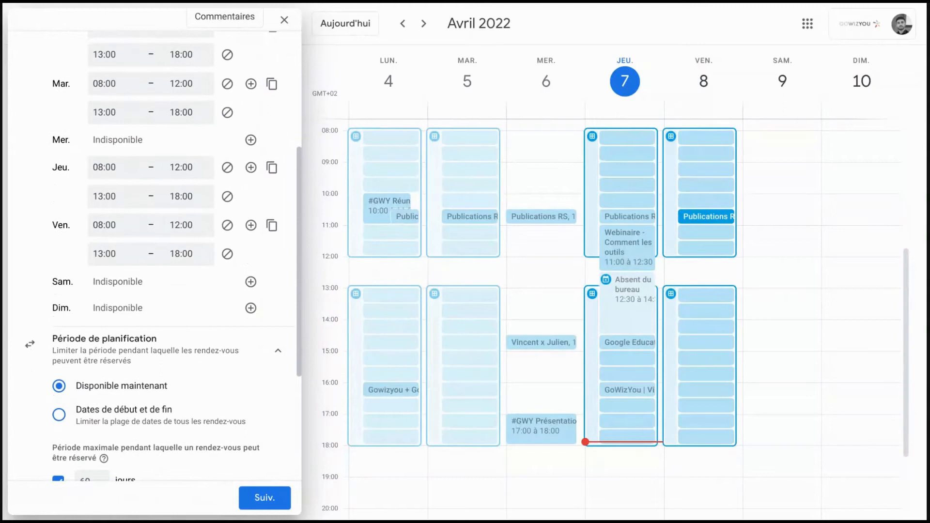
scroll(265, 307, down, 3)
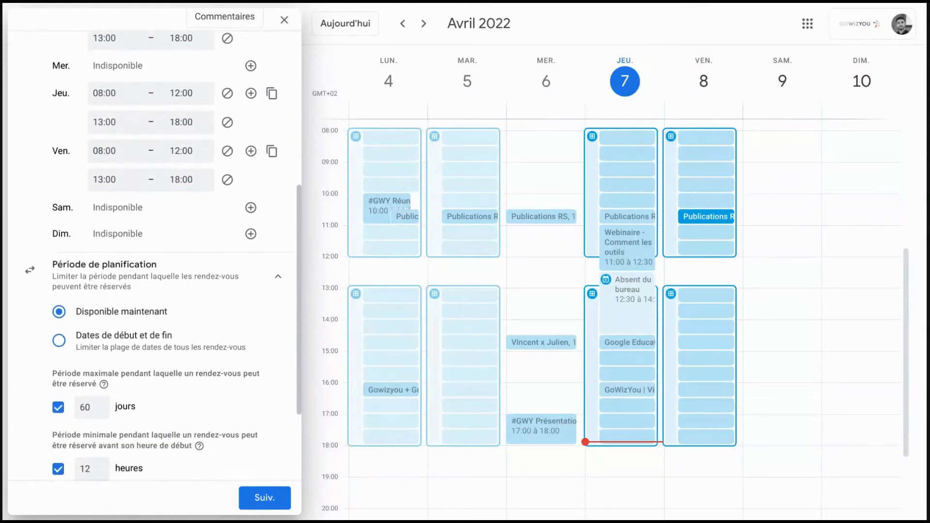
scroll(154, 262, down, 1)
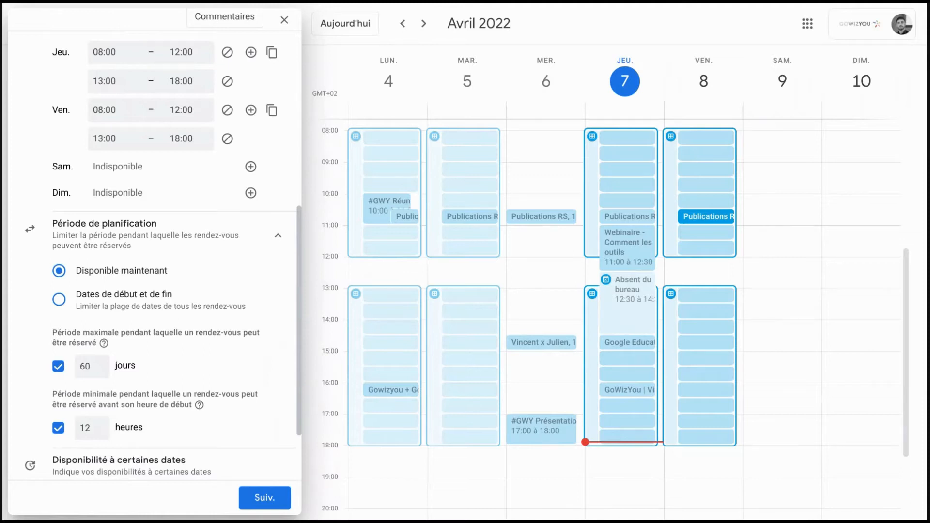
click(58, 368)
Step: Set the minimum notice before an appointment's start time to 24 hours
scroll(46, 360, down, 2)
scroll(46, 359, down, 1)
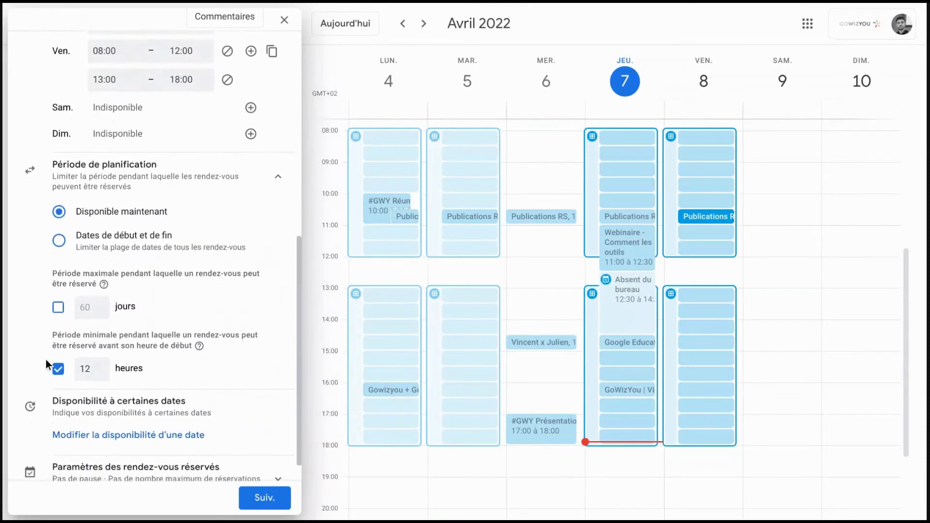
click(86, 359)
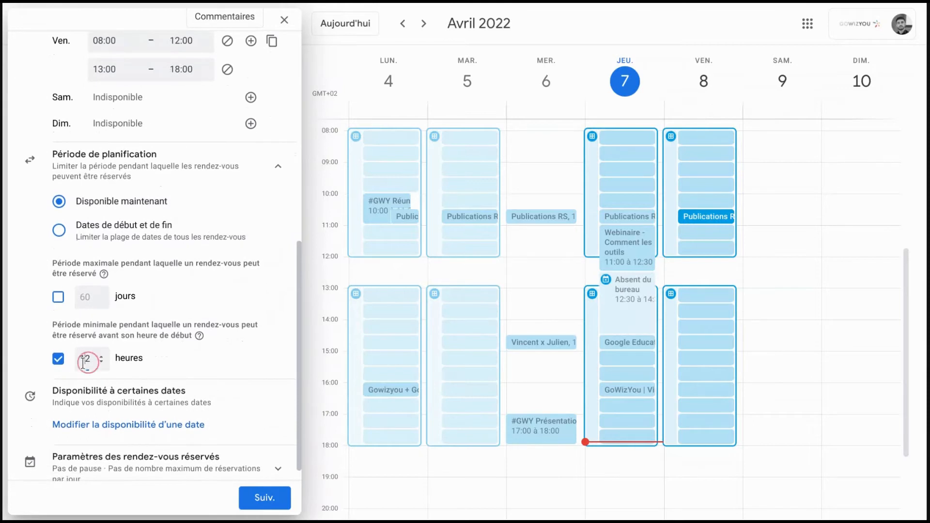
double_click(86, 360)
text(24)
click(153, 389)
Step: Expand the booked appointment settings, leave break and daily maximum off, and proceed to the booking page details
scroll(153, 390, down, 1)
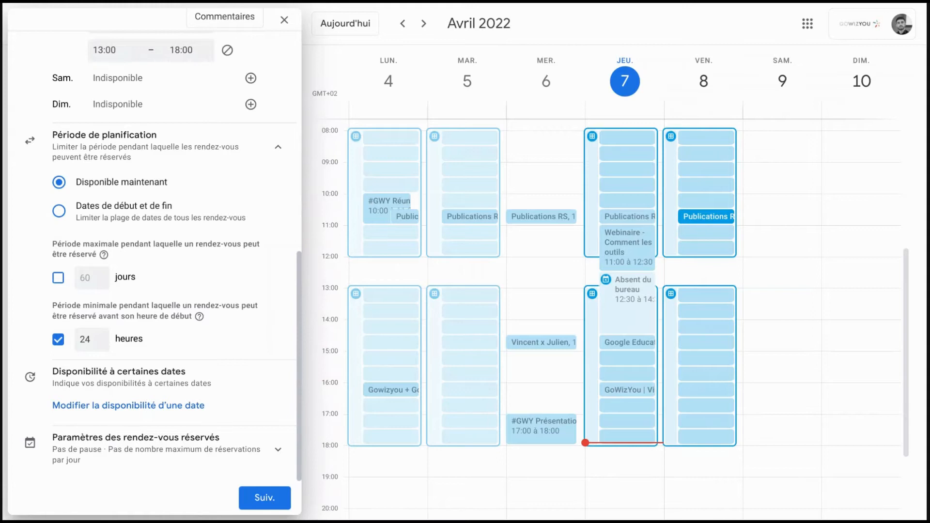
click(168, 448)
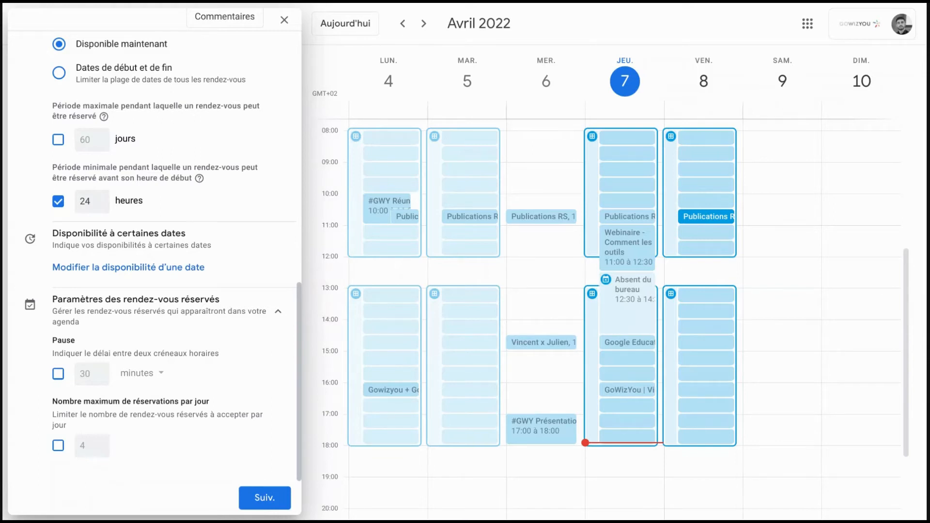
click(258, 499)
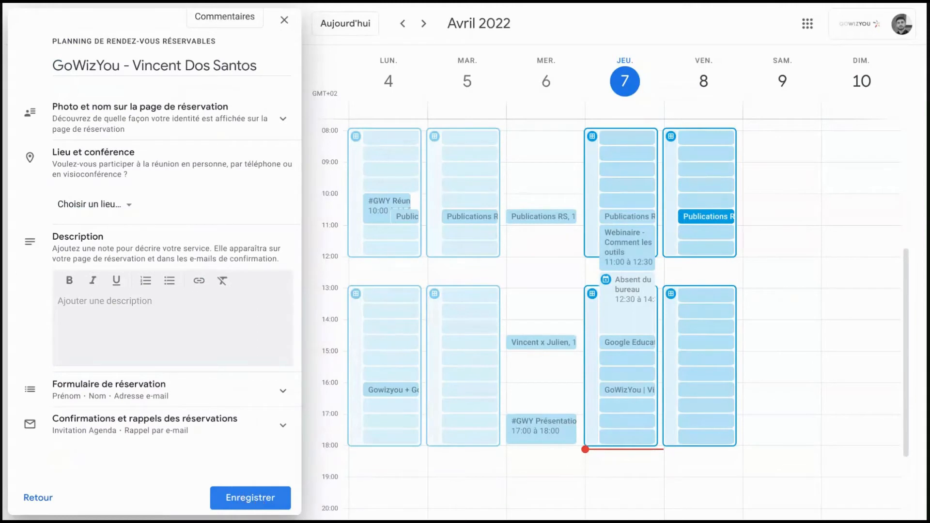
Step: Expand the booking page's photo and name section, and set the meeting location to Google Meet video conferencing
click(206, 131)
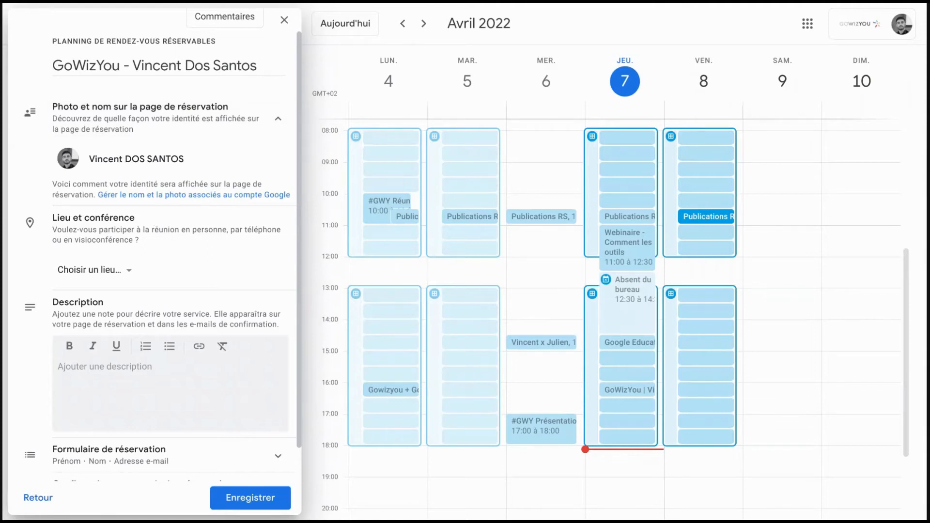
click(123, 269)
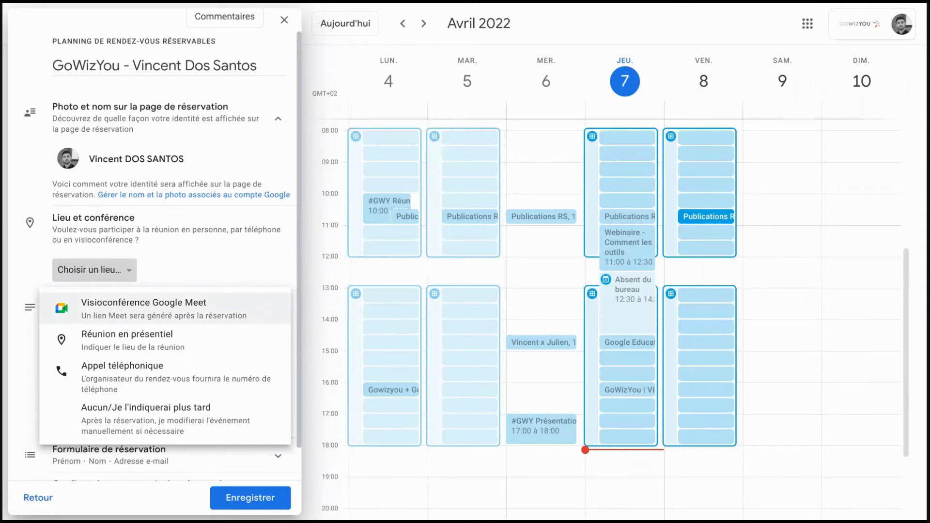
click(124, 310)
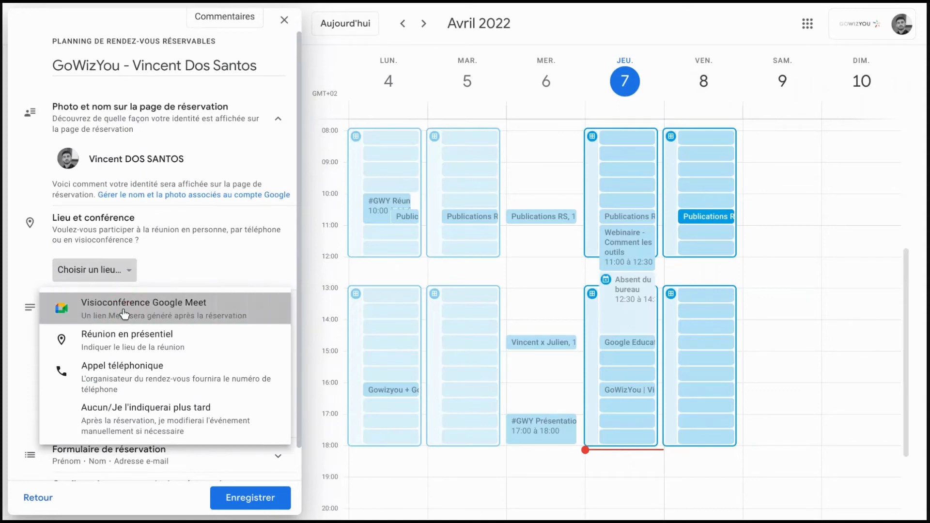
Step: Expand the booking form settings and add the phone number (Numéro de téléphone) as a required item
scroll(125, 313, down, 1)
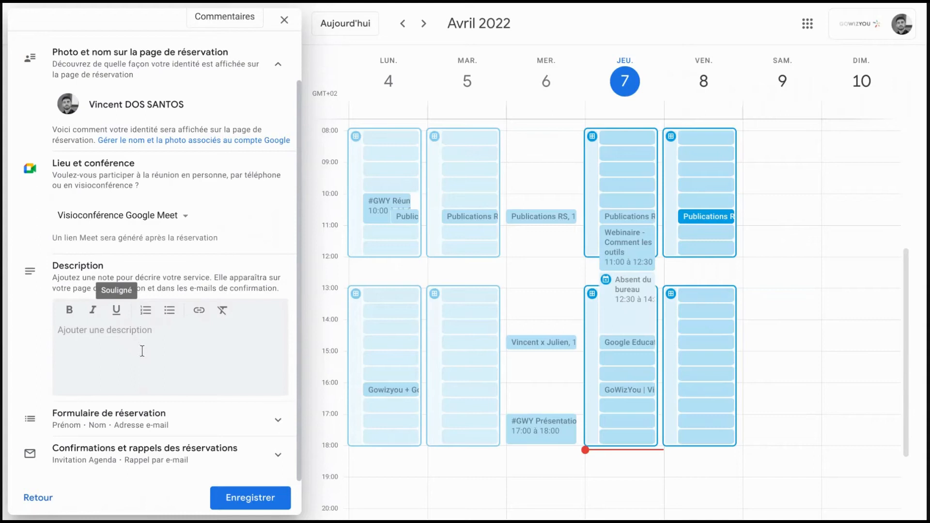
click(170, 420)
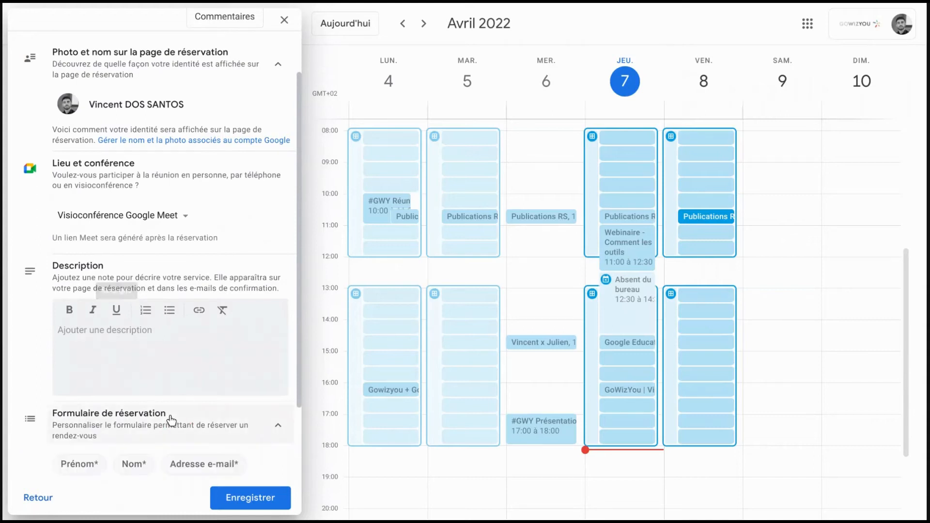
scroll(171, 421, down, 2)
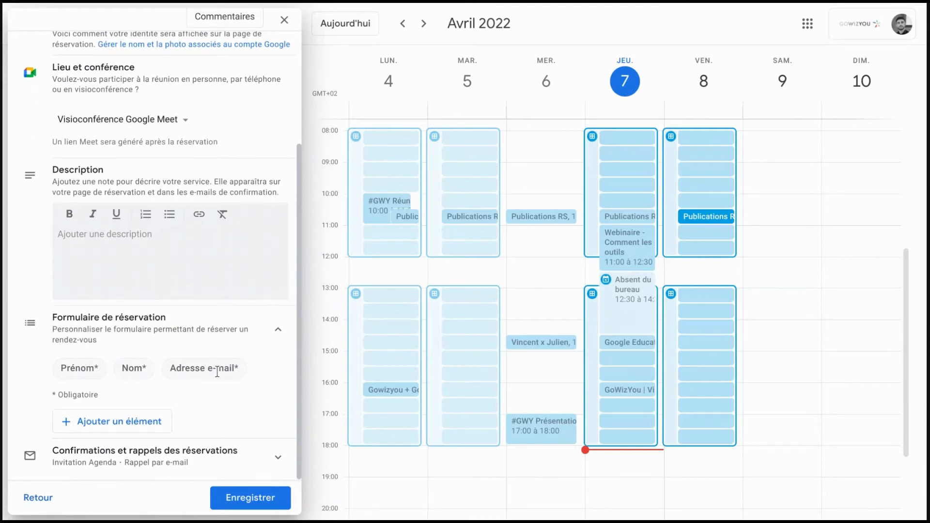
click(148, 422)
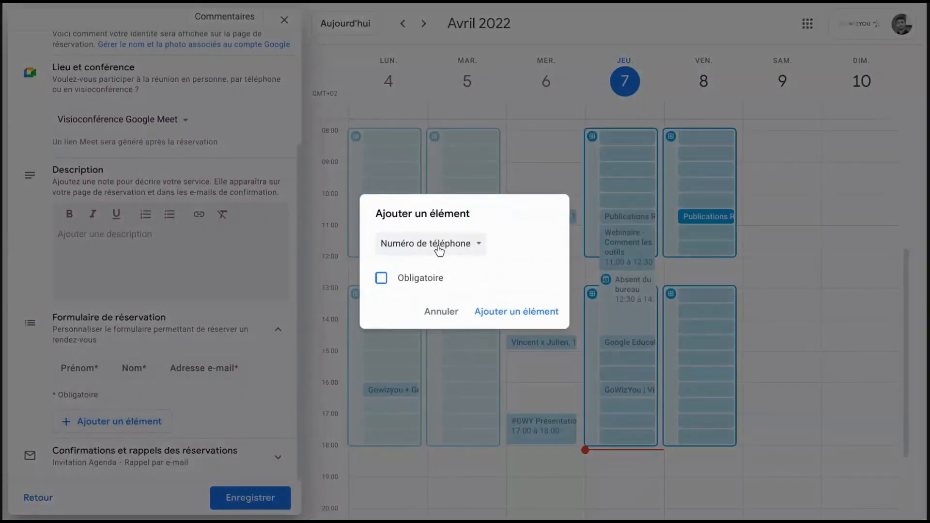
click(381, 280)
click(517, 313)
Step: Add a required custom item named "Objet du rendez-vous" to the booking form
click(119, 452)
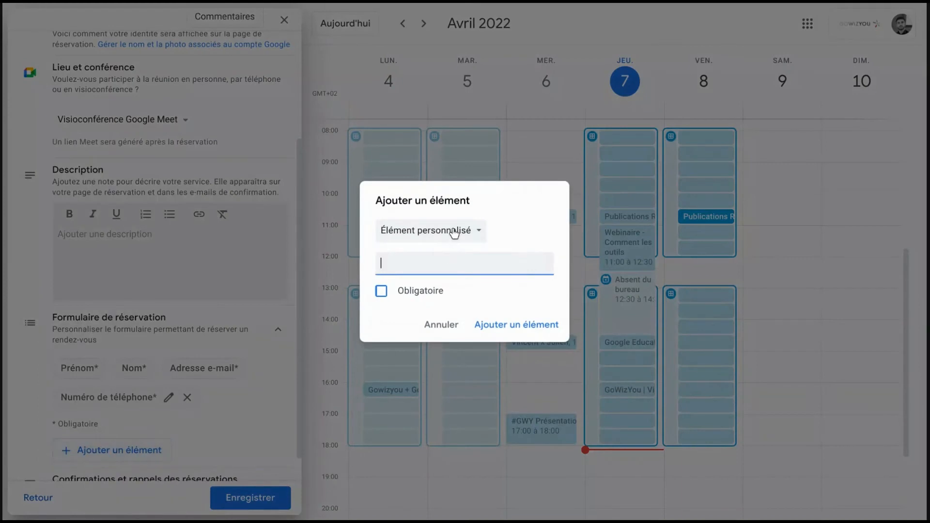
text(Objet)
text(rendez-vous)
click(381, 291)
click(490, 325)
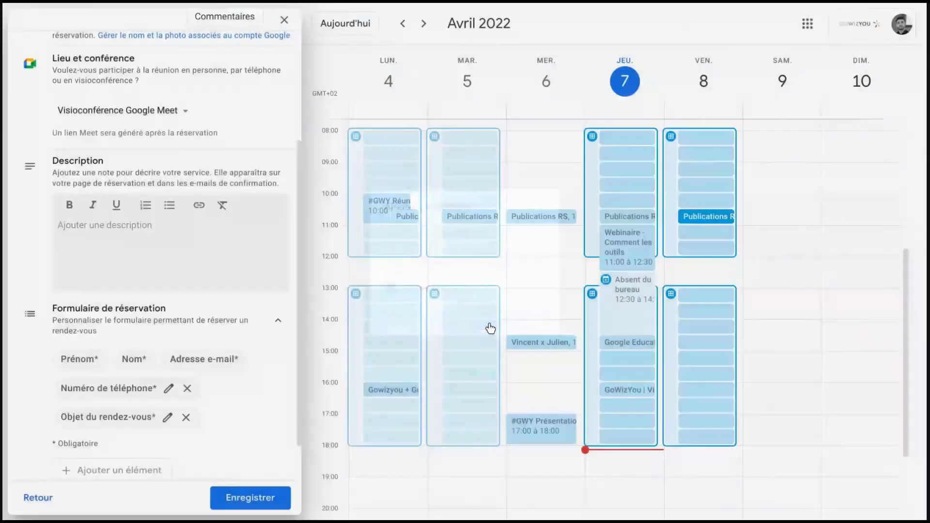
Step: Expand the confirmations and reminders, add a second email reminder 10 minutes before the appointment, and save the schedule
scroll(223, 333, down, 1)
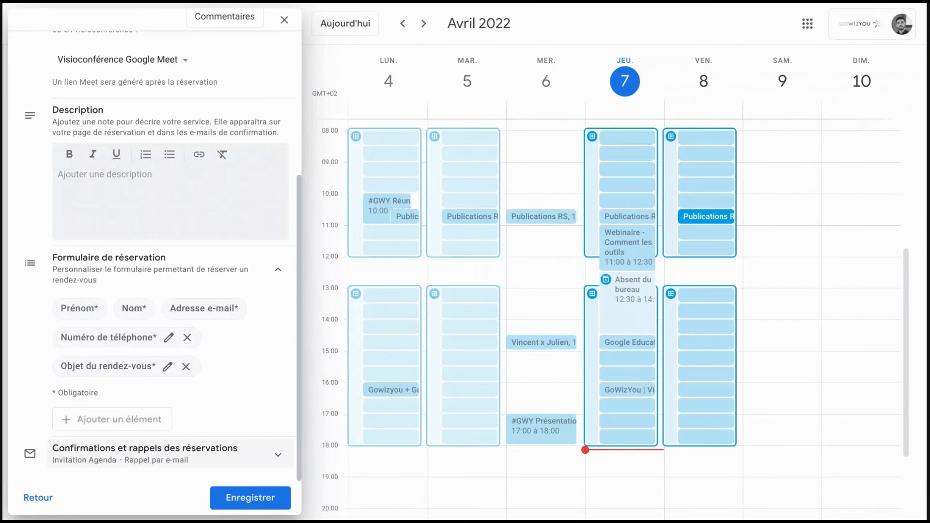
click(218, 449)
scroll(224, 395, down, 1)
scroll(225, 394, down, 2)
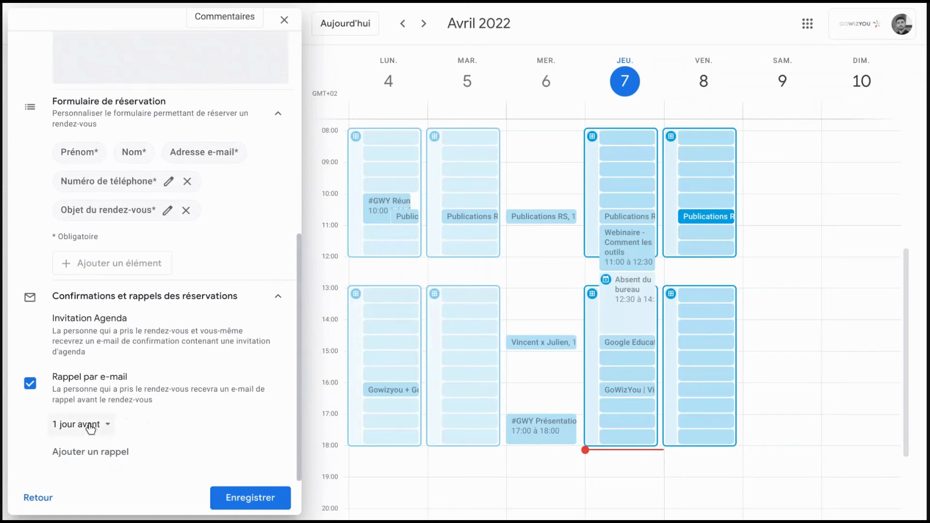
click(102, 450)
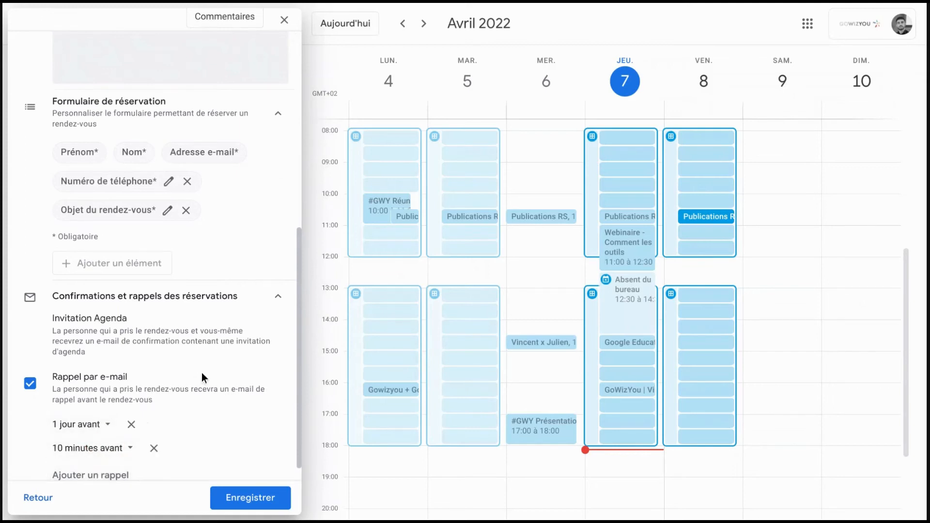
scroll(205, 377, down, 1)
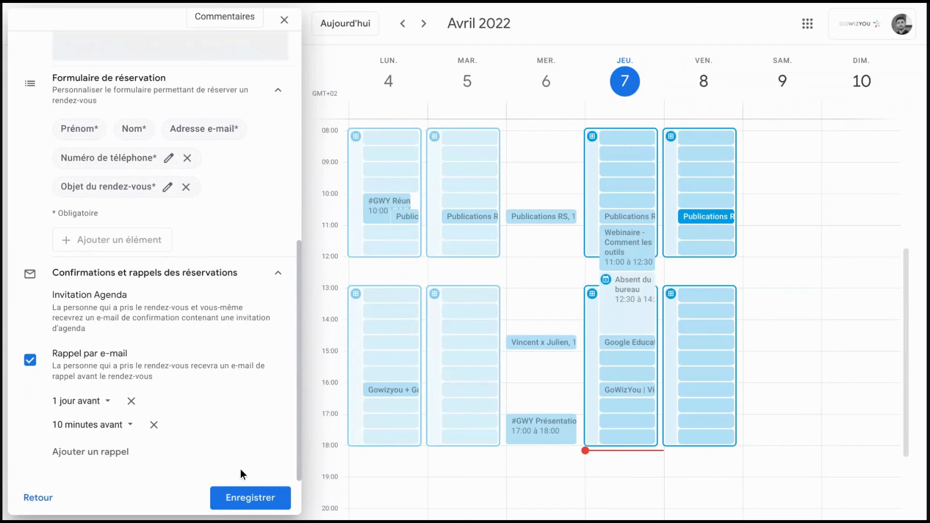
click(248, 499)
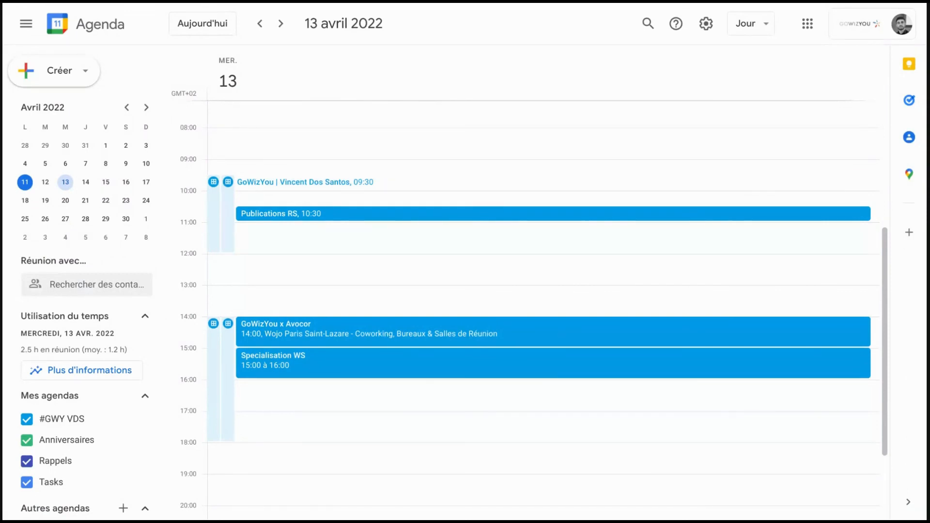
Step: Open the details of the 60-minute appointment schedule on 13 April 2022 and display all appointment schedules
click(229, 218)
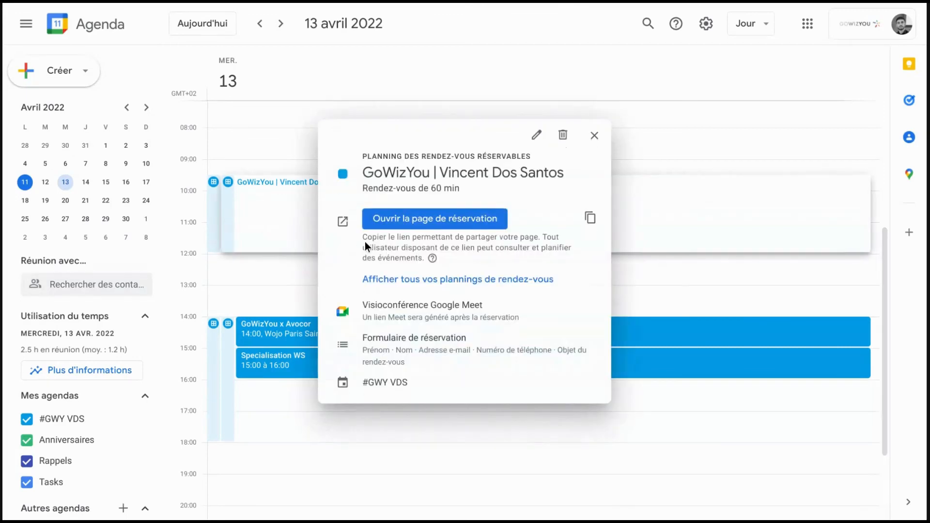
click(412, 279)
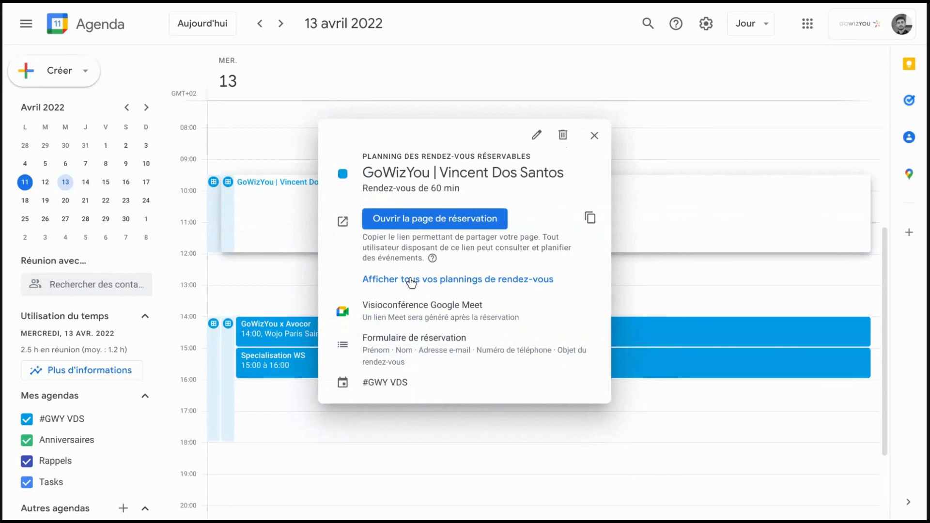